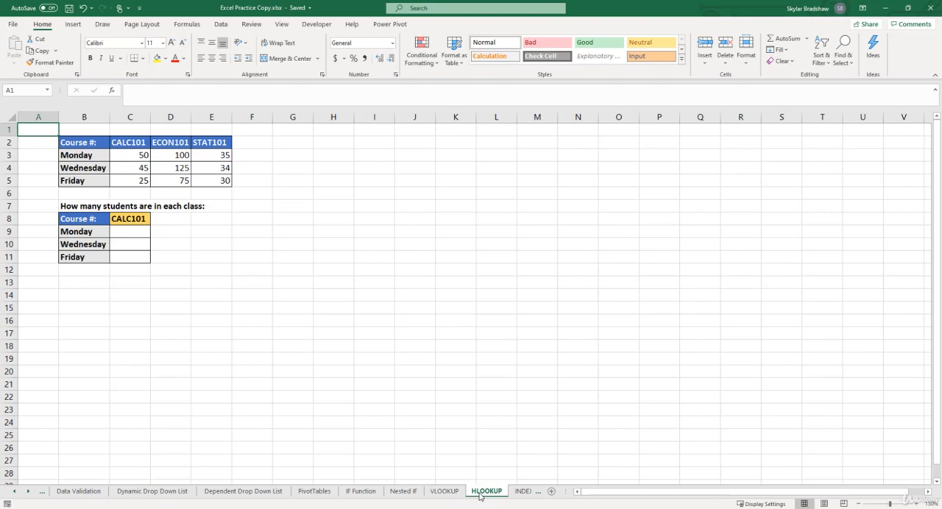
Examine the course headers, weekday labels and student counts in B2:E5, plus the course selector and empty result cells in C8:C11.
left_click_drag(88, 143, 199, 143)
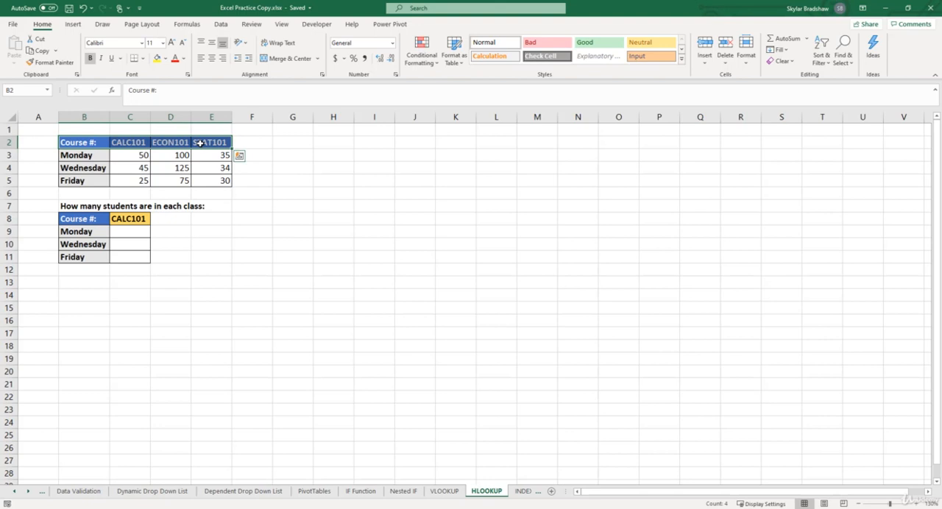
left_click_drag(101, 155, 99, 179)
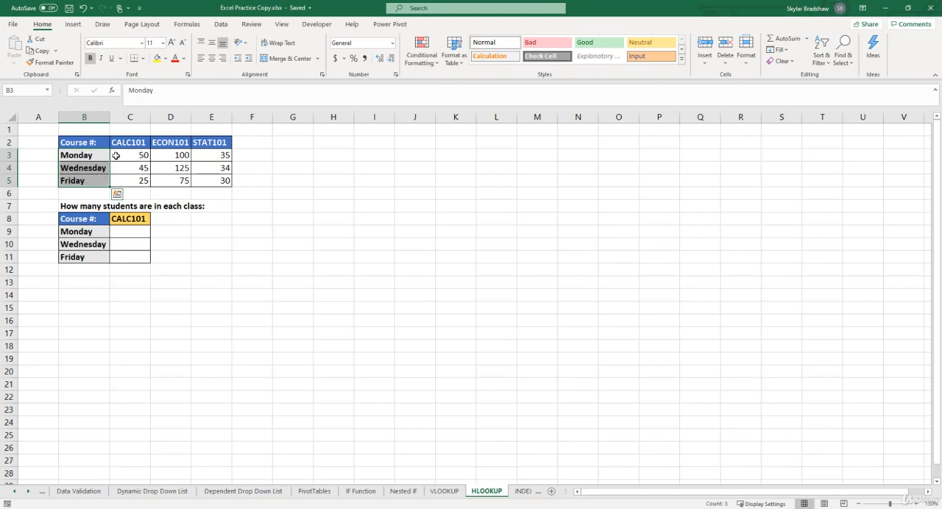
left_click_drag(116, 156, 193, 183)
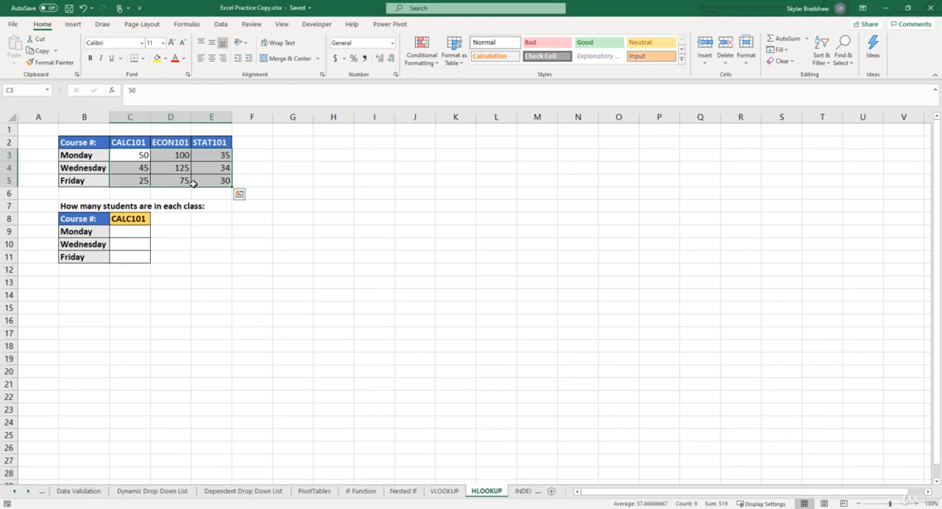
left_click(131, 218)
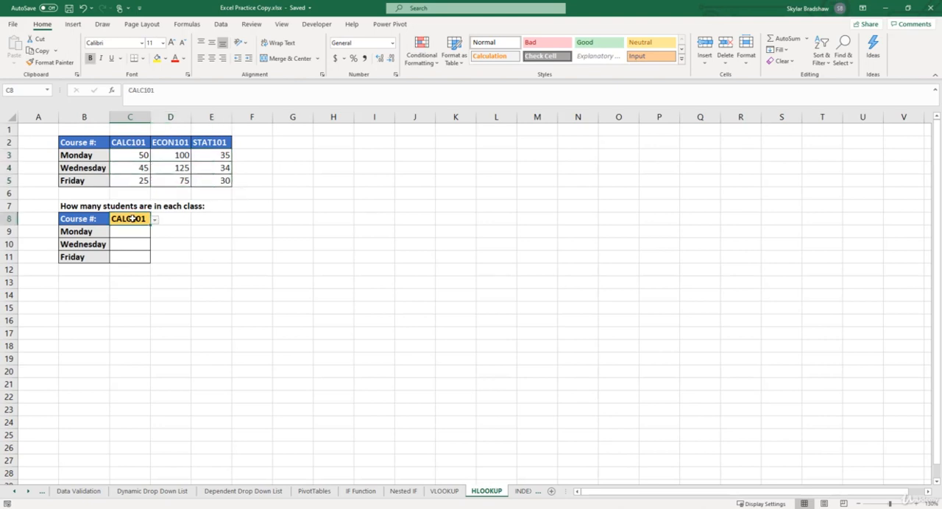
left_click(132, 230)
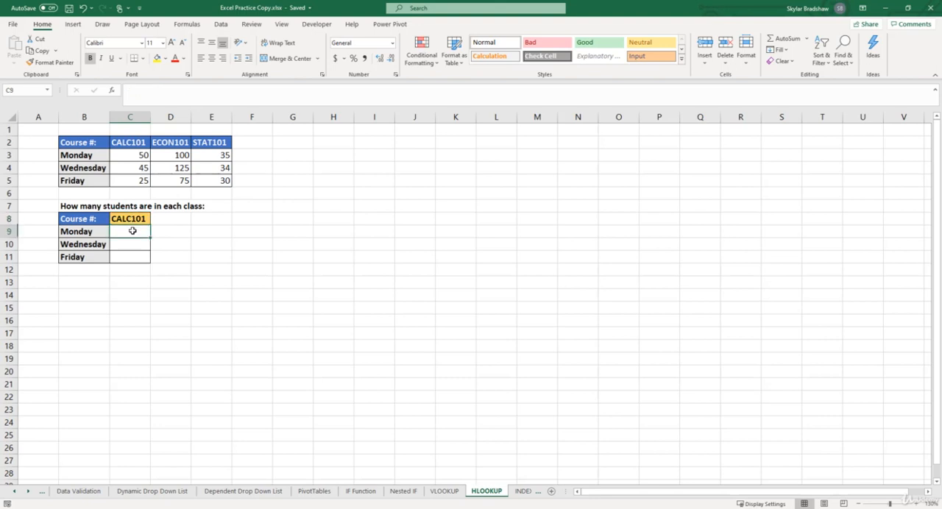
left_click(132, 244)
left_click(132, 256)
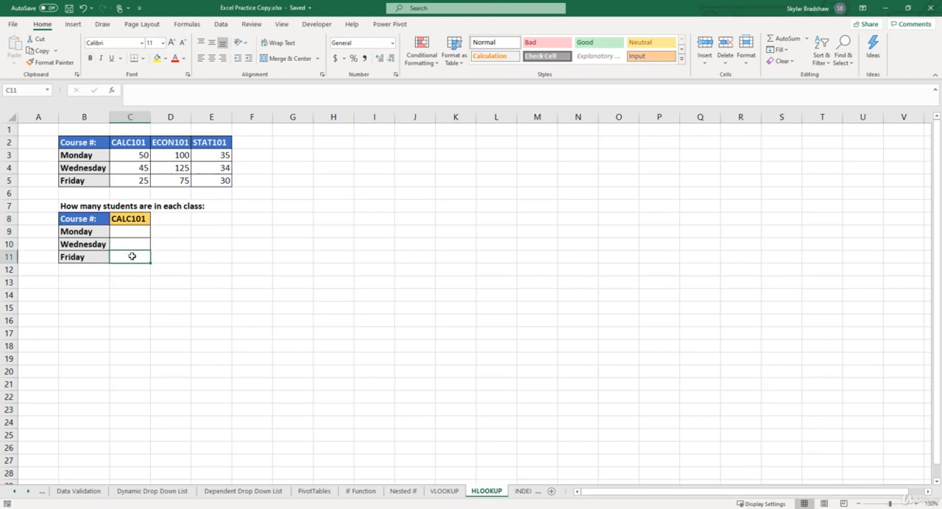
left_click(132, 220)
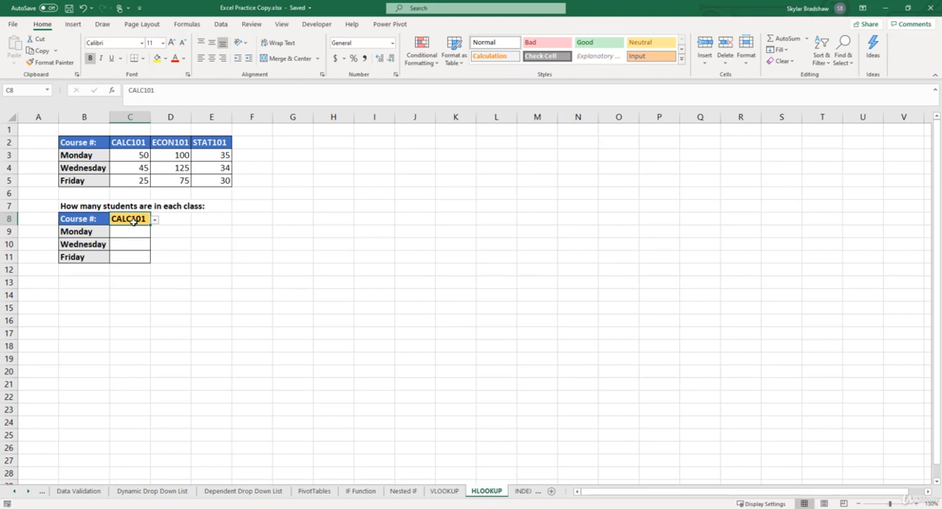
left_click_drag(129, 144, 206, 143)
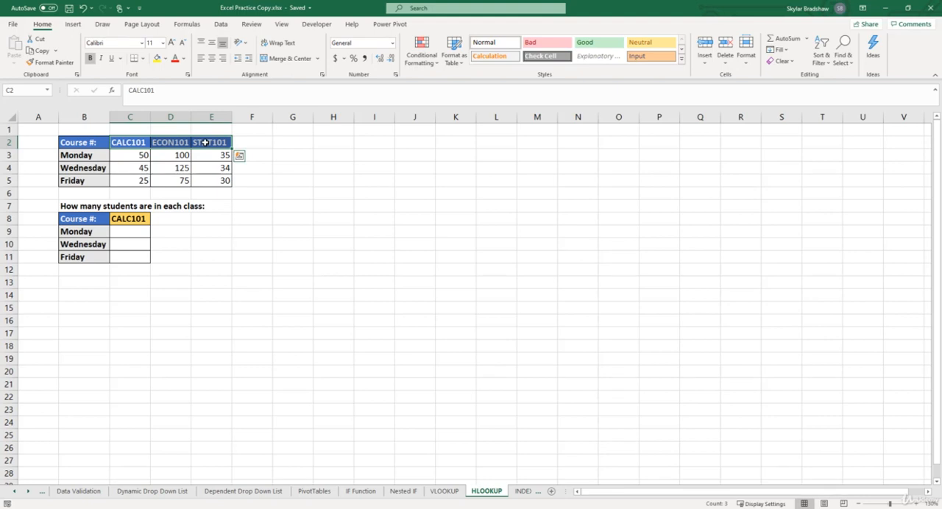
left_click(137, 231)
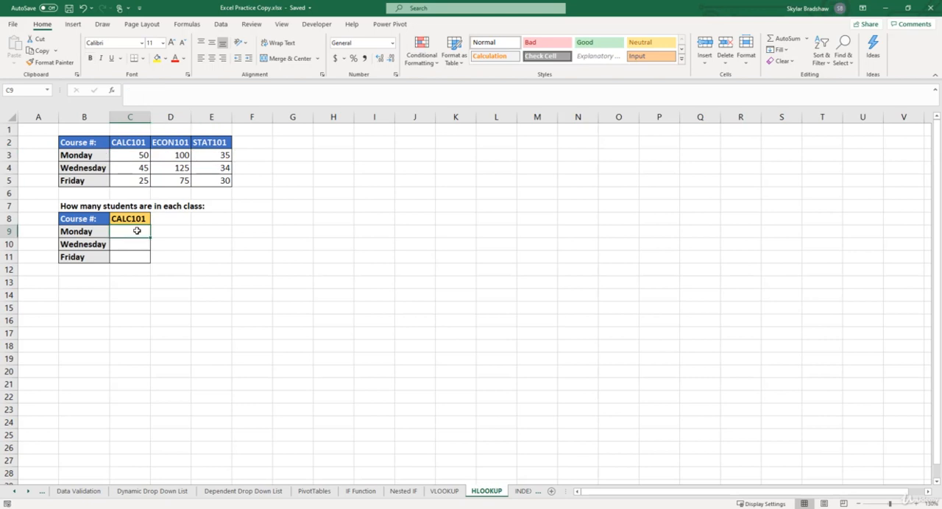
type("=hlo")
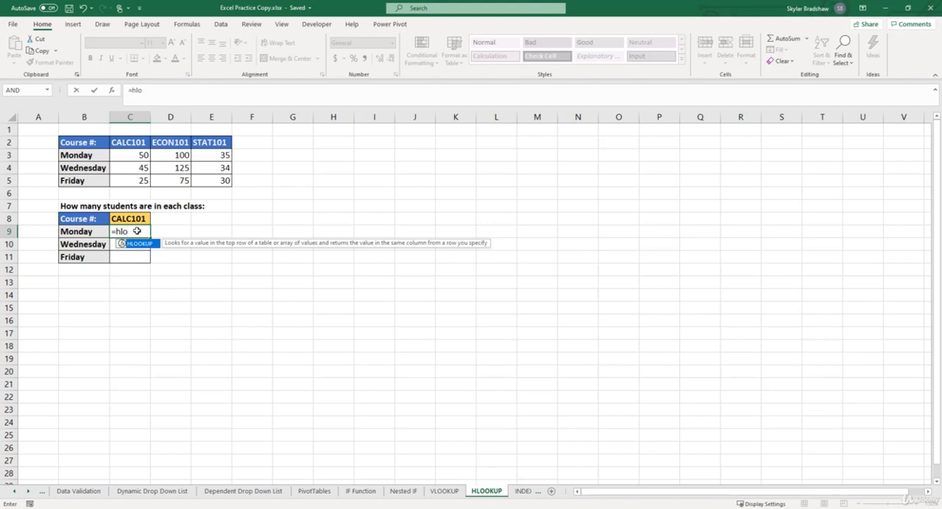
key("Tab")
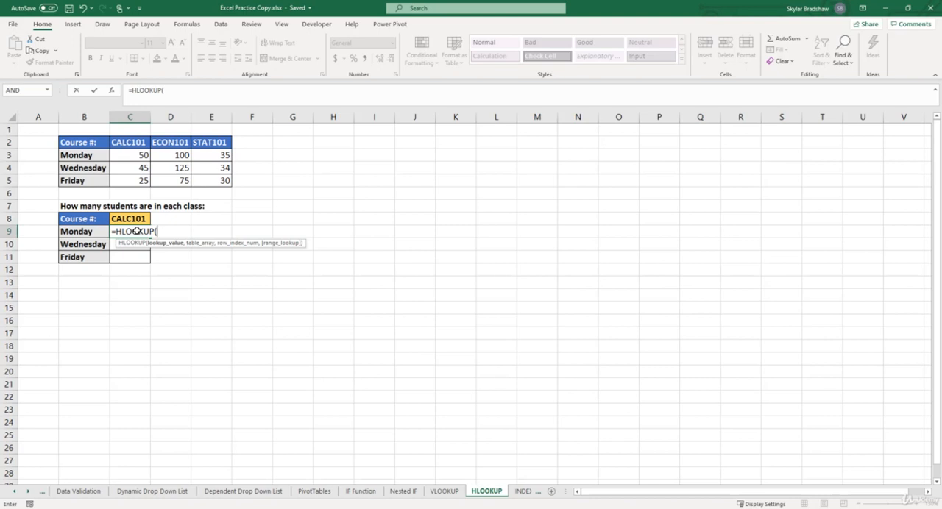
left_click(115, 92)
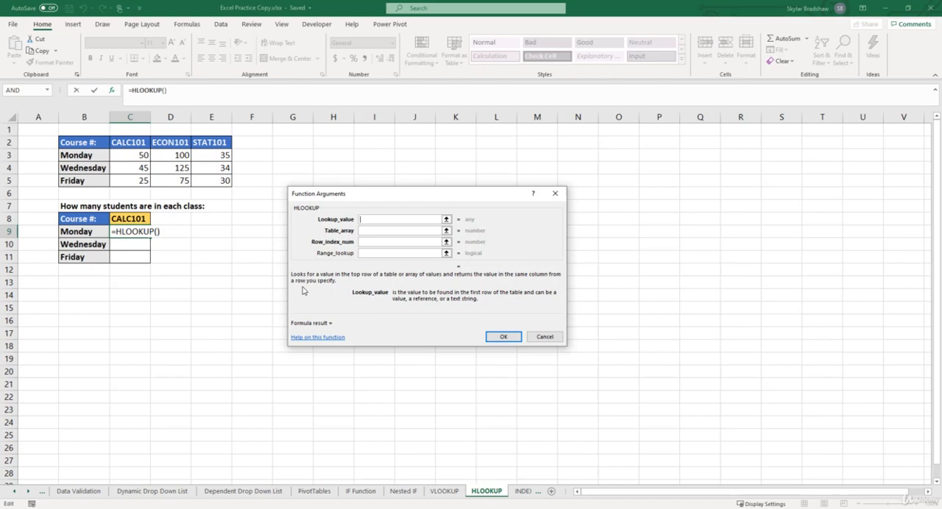
left_click(545, 337)
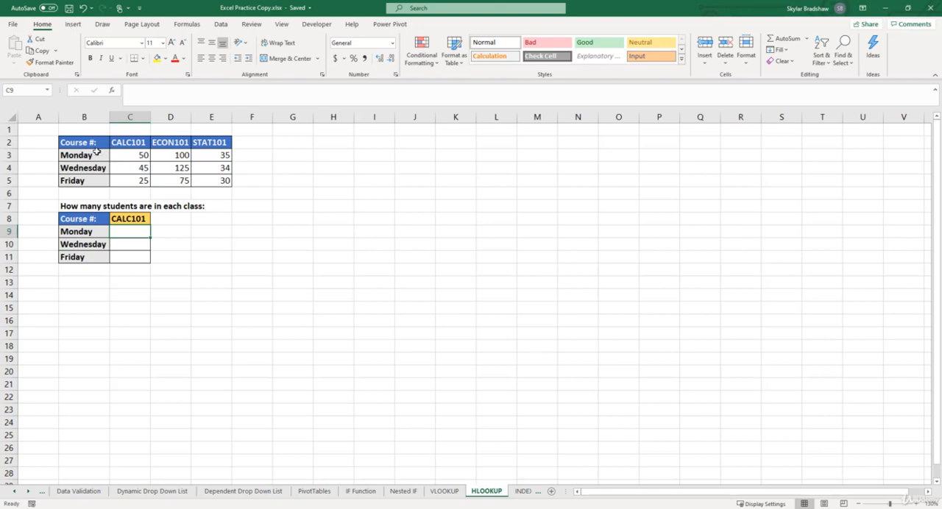
left_click_drag(88, 143, 92, 180)
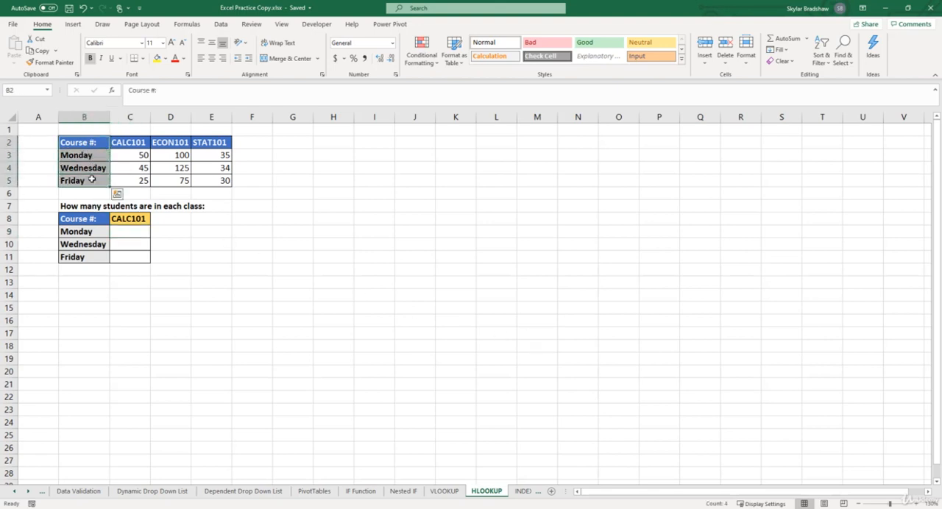
left_click(161, 179)
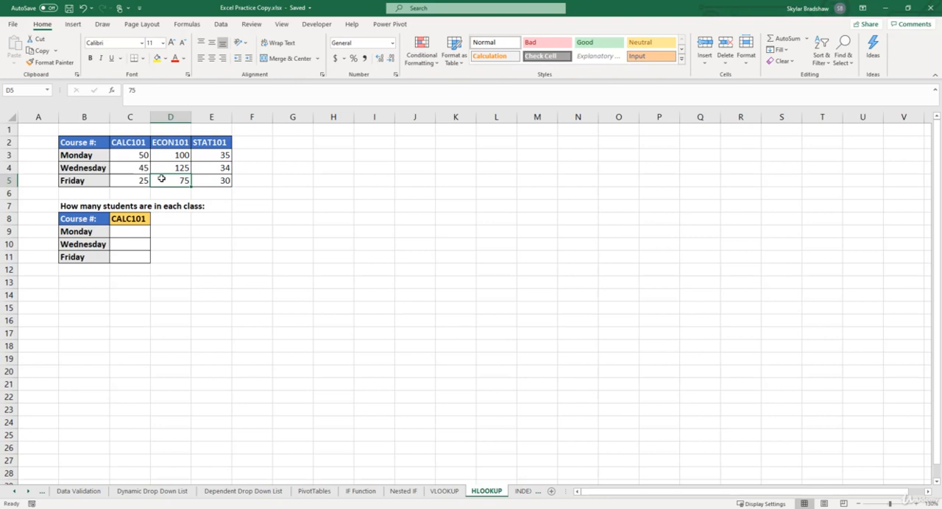
left_click_drag(120, 144, 206, 144)
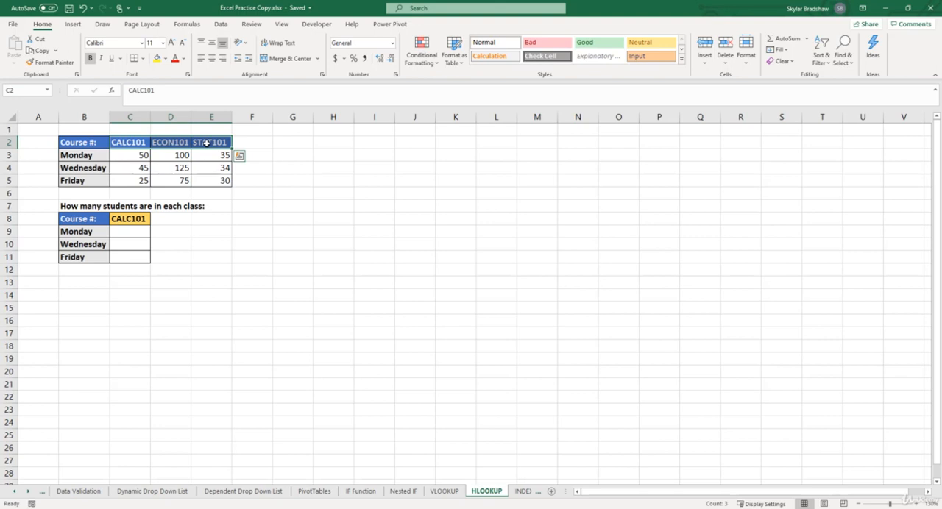
left_click(206, 178)
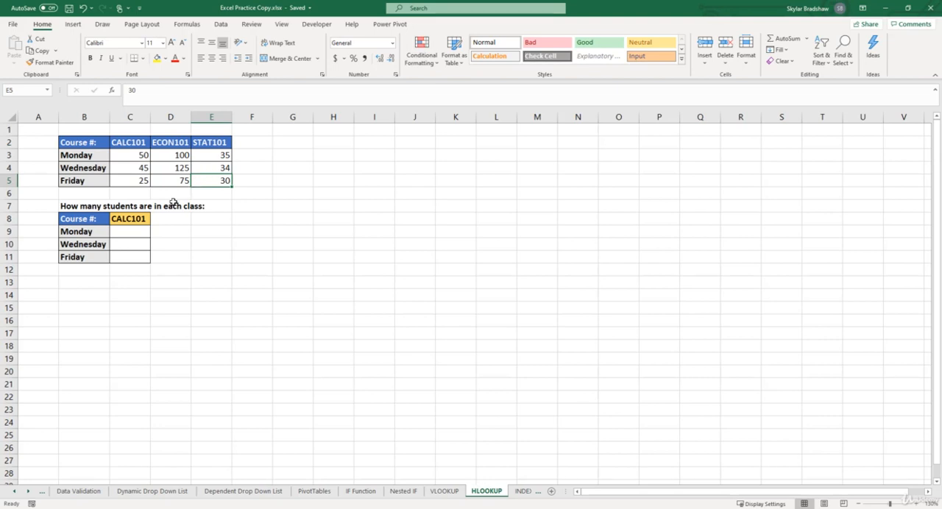
Start an HLOOKUP function in C9 with C8 as the lookup value and B2:E5 as the table array.
left_click(137, 233)
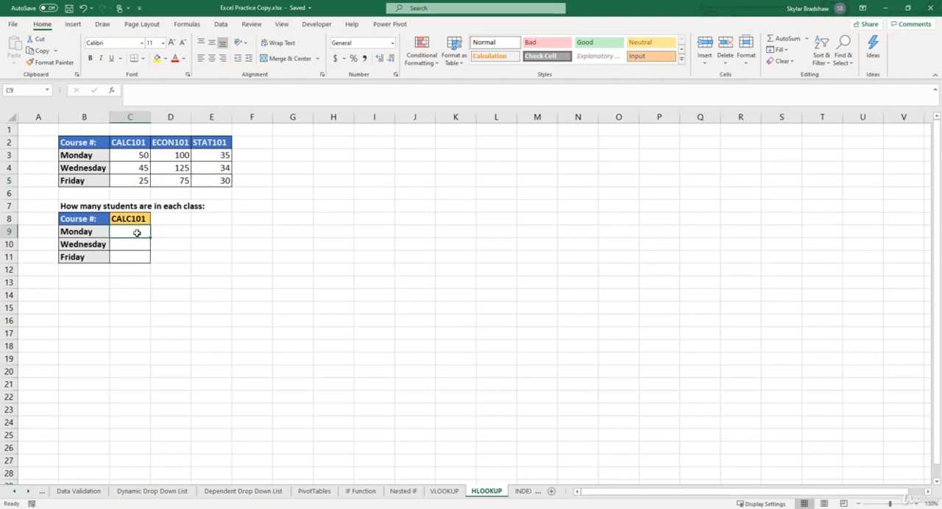
type("=HLOOKUP(")
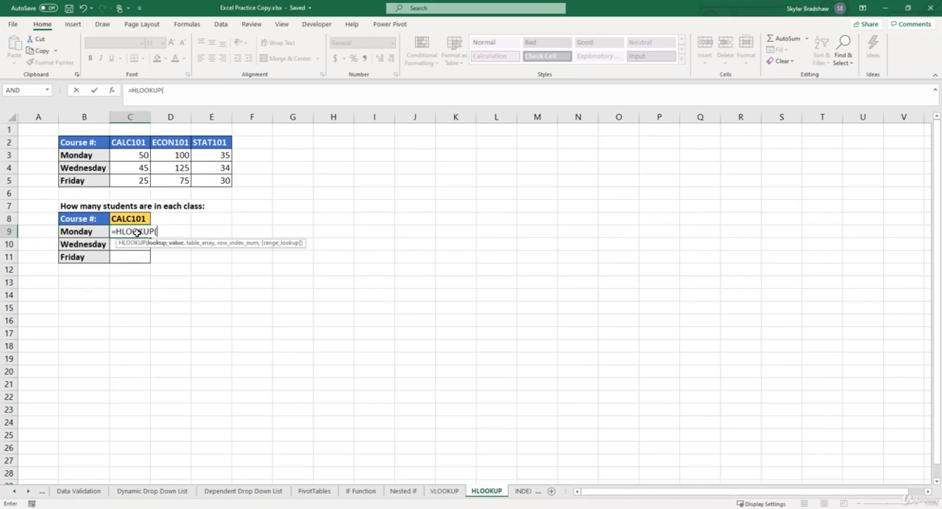
left_click(111, 92)
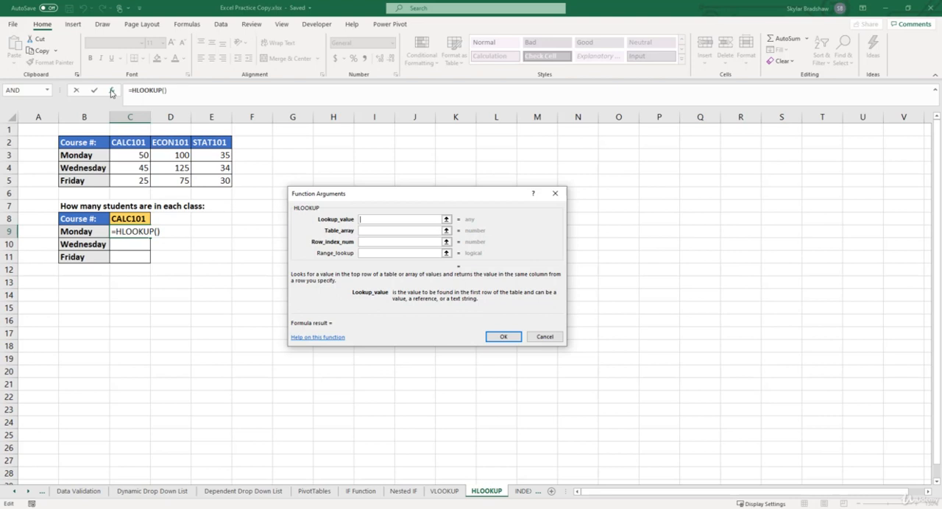
left_click(132, 218)
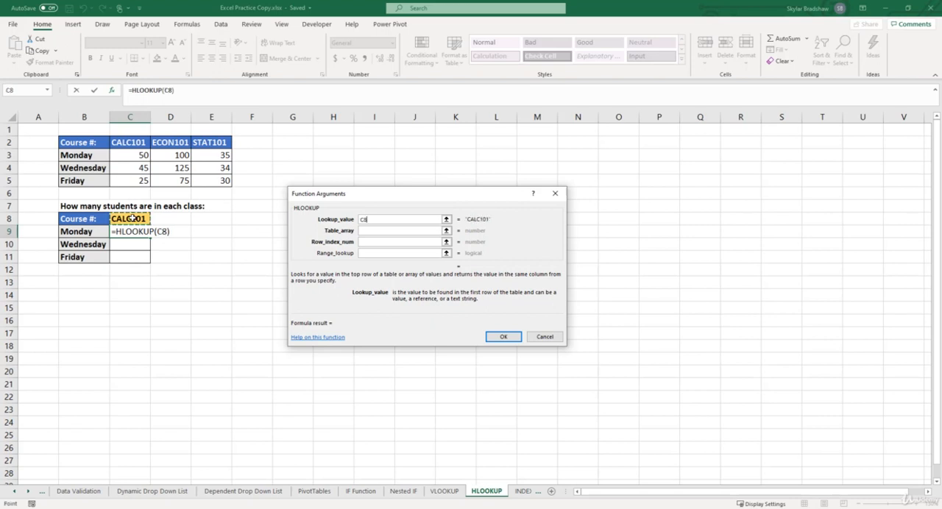
left_click(365, 232)
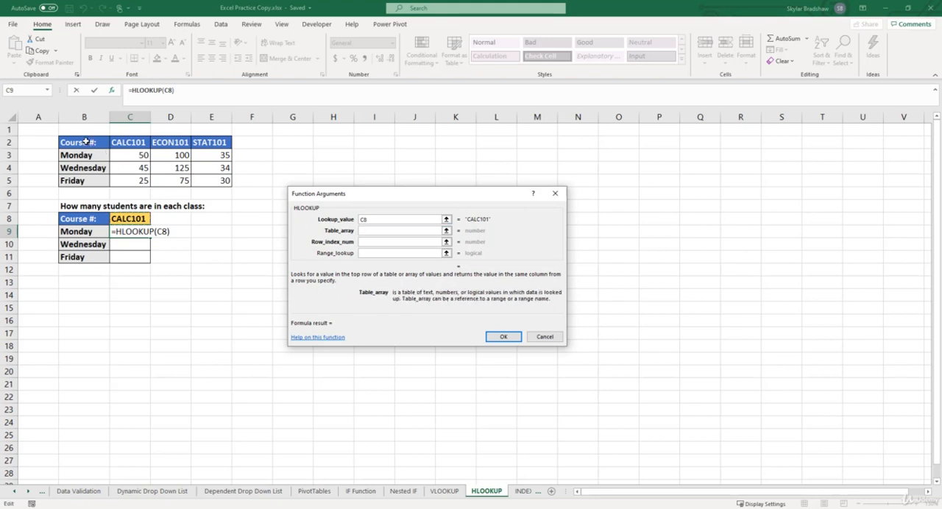
left_click_drag(85, 142, 207, 186)
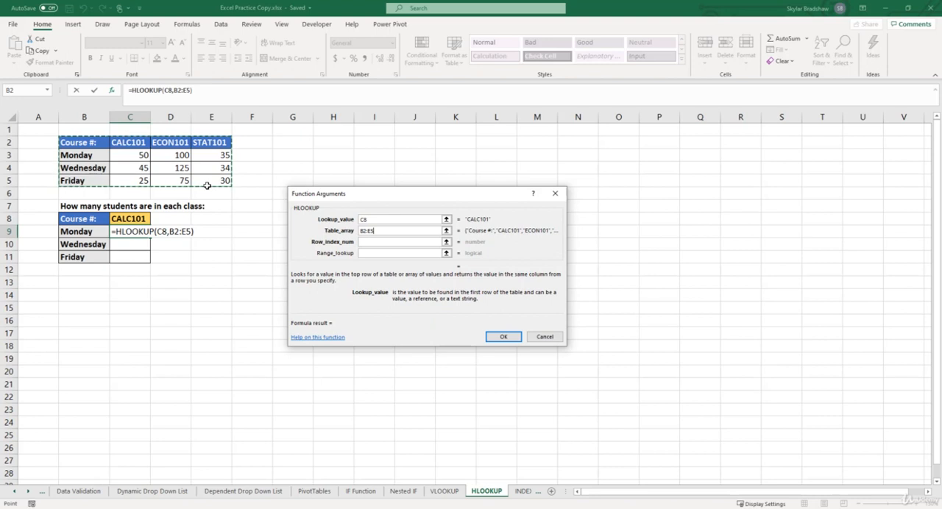
Set the HLOOKUP's row index number to 2 and its range lookup to 0 for an exact match.
left_click(367, 243)
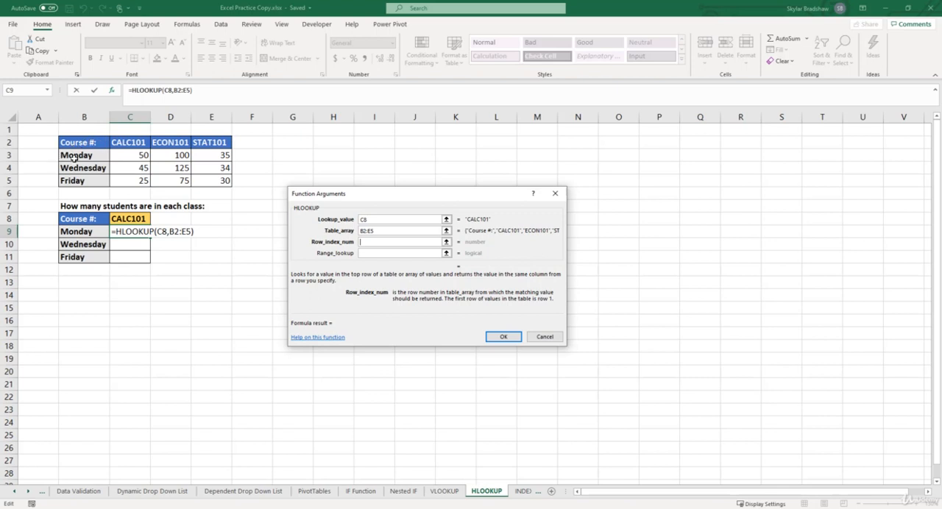
type("2")
left_click(375, 253)
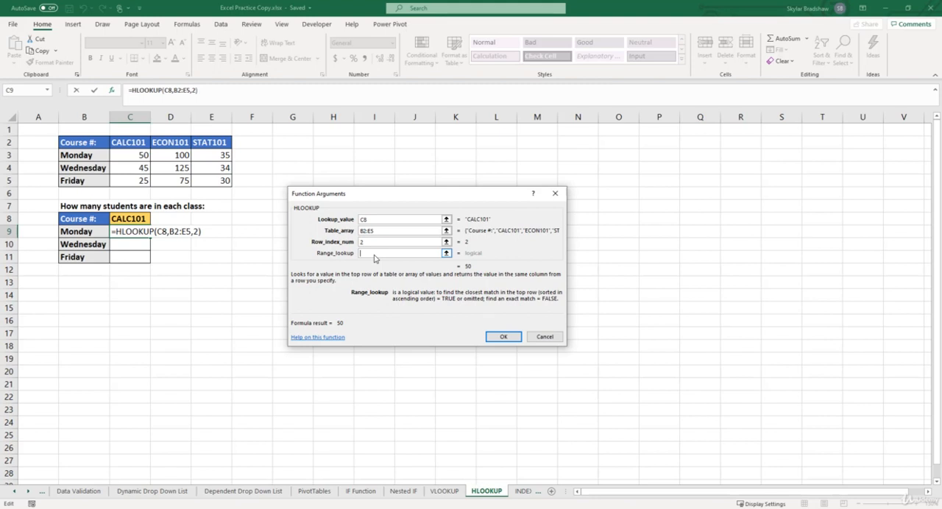
type("0")
Make the lookup value and table array absolute as $C$8 and $B$2:$E$5, and enter the formula in C9.
left_click_drag(371, 220, 358, 223)
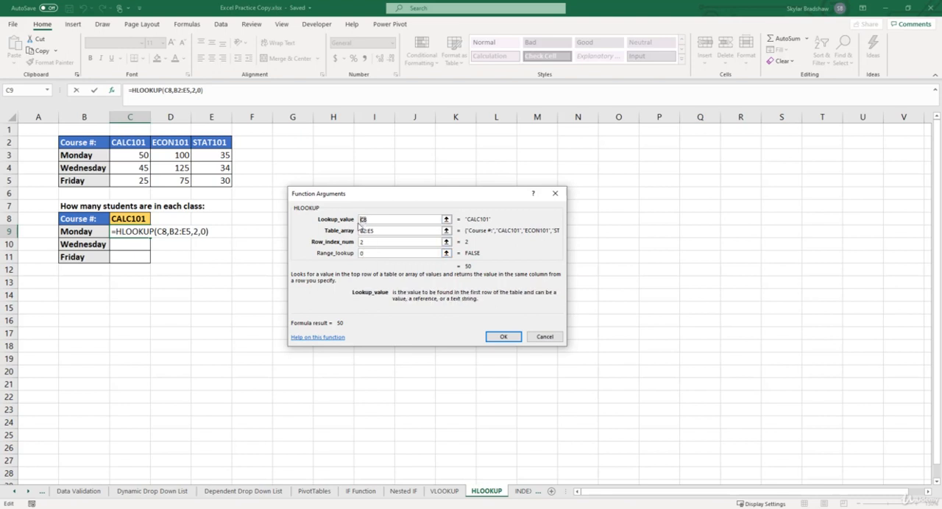
key("F4")
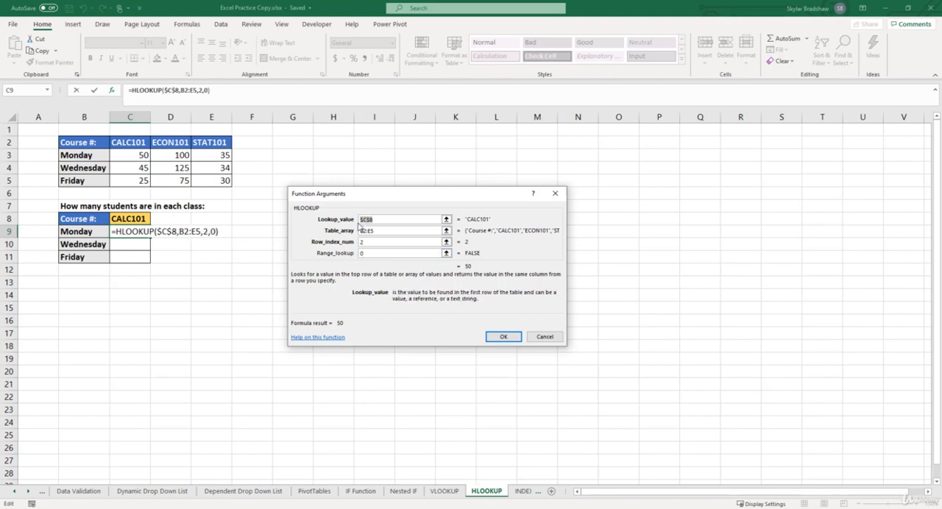
left_click_drag(377, 231, 355, 234)
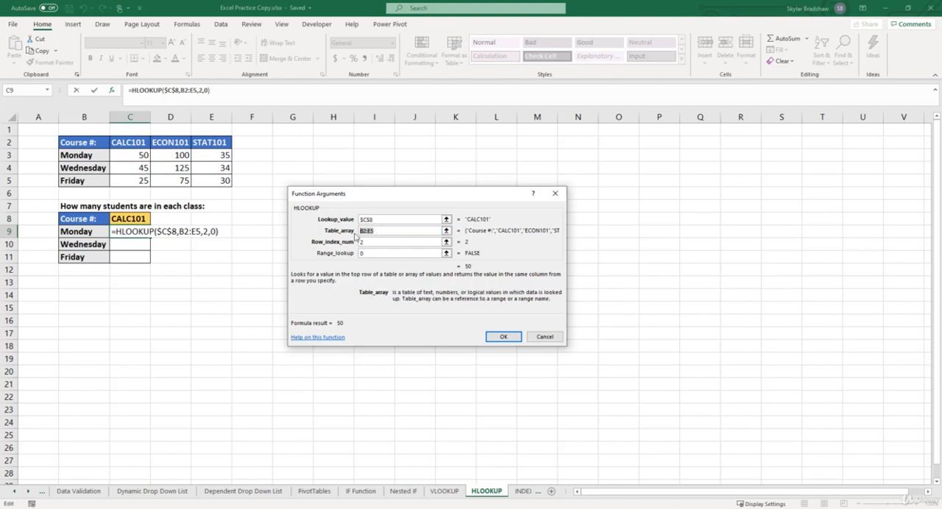
key("F4")
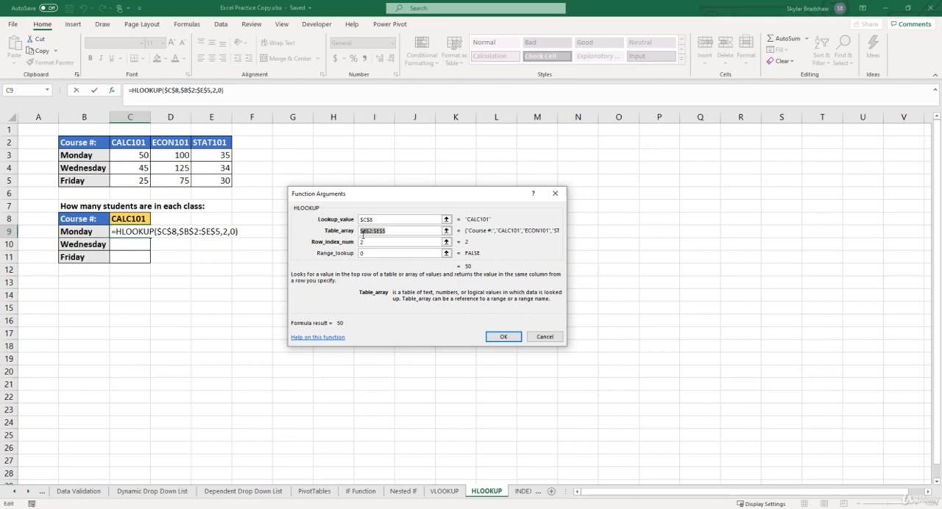
left_click(492, 336)
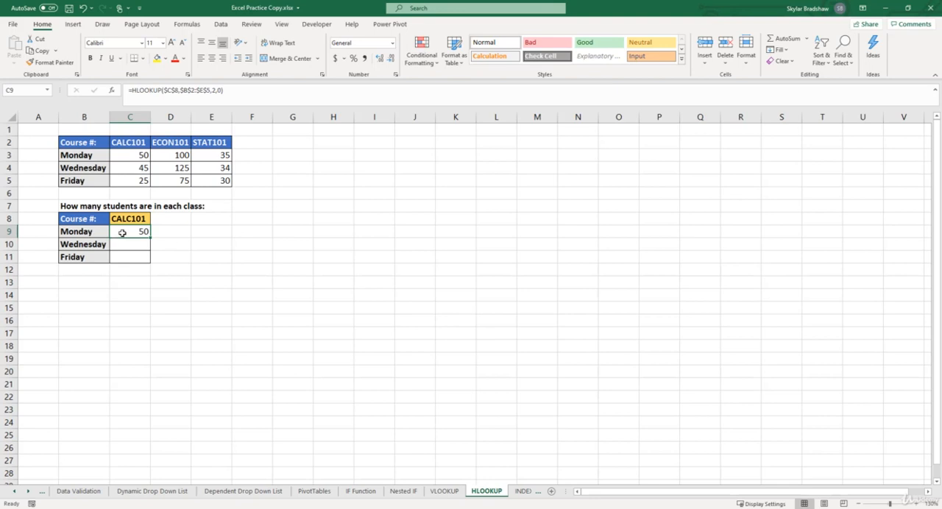
Fill the Monday HLOOKUP formula from C9 down through C11 for Wednesday and Friday.
left_click(118, 152)
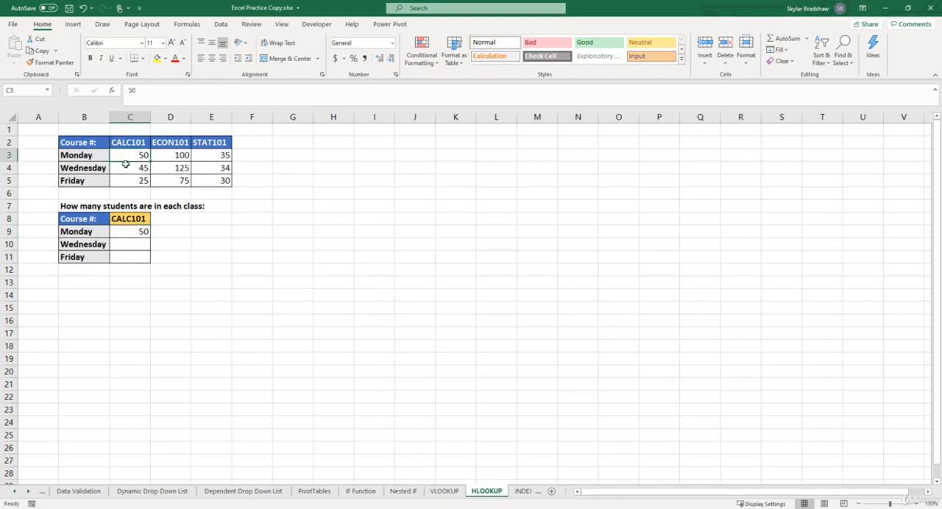
left_click(131, 230)
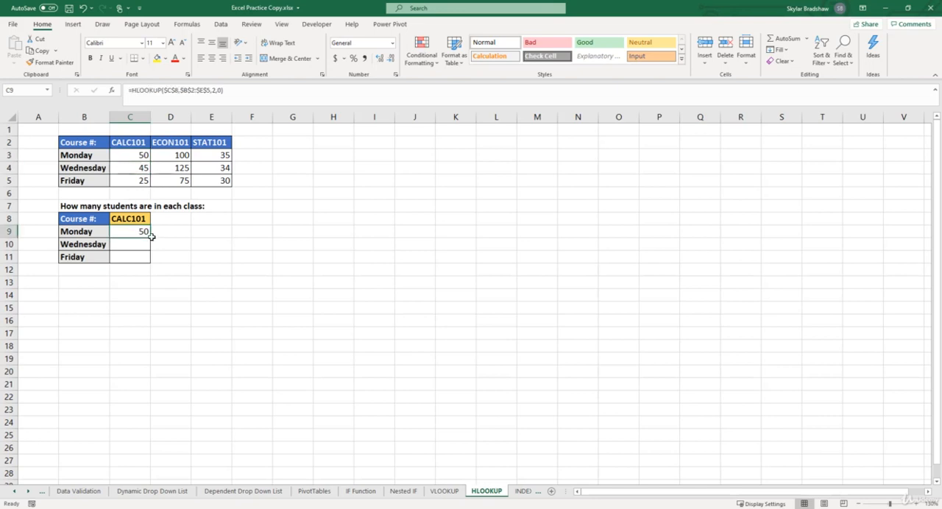
left_click_drag(153, 238, 152, 262)
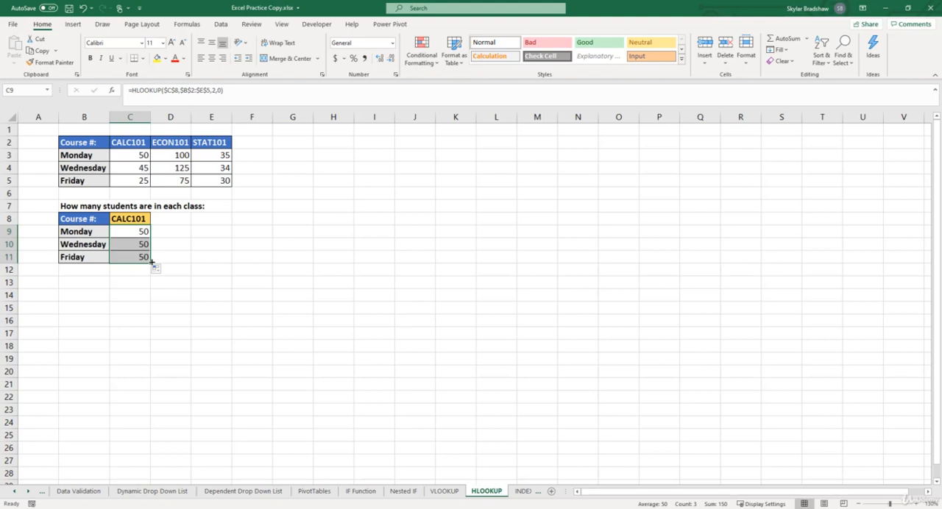
Change the row index number in the Wednesday HLOOKUP formula in C10 to 3.
left_click(131, 243)
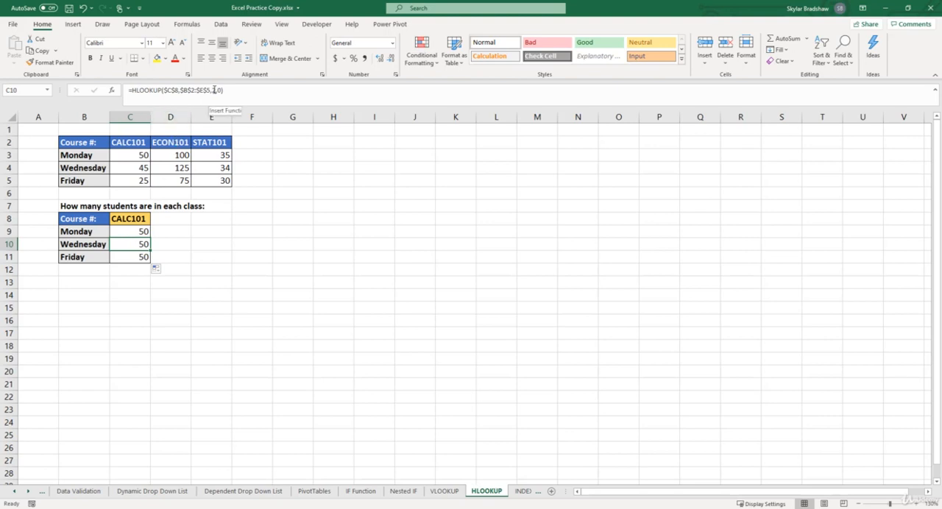
left_click(215, 90)
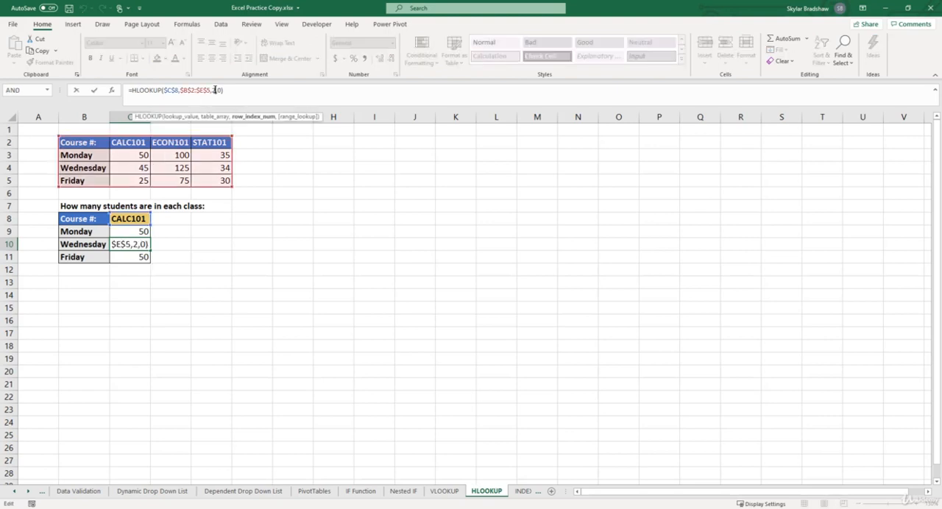
key("BackSpace")
type("3")
key("Return")
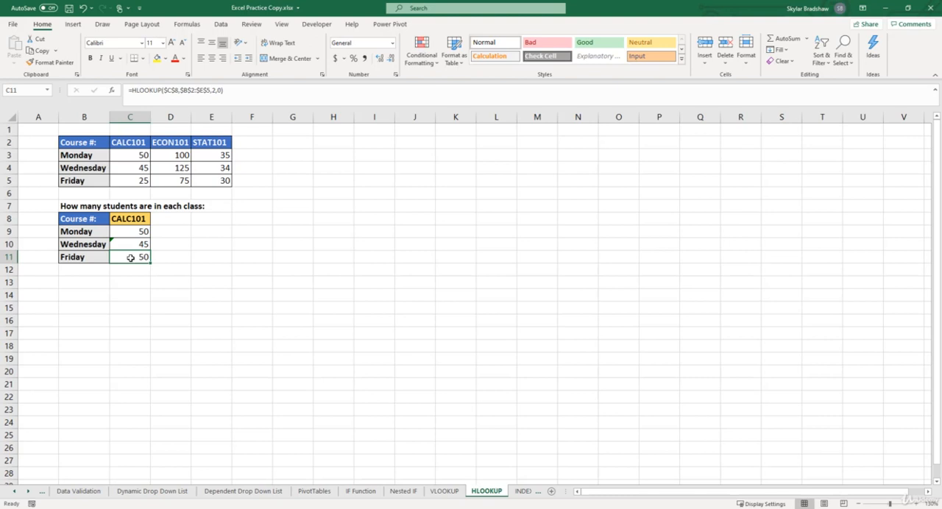
Change the row index number in the Friday HLOOKUP formula in C11 to 4.
left_click(215, 90)
key("BackSpace")
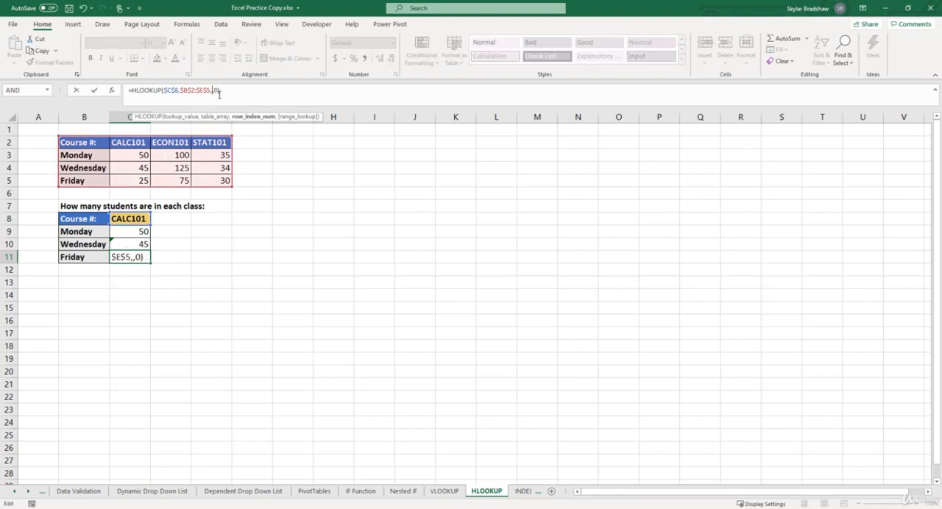
type("4")
key("Return")
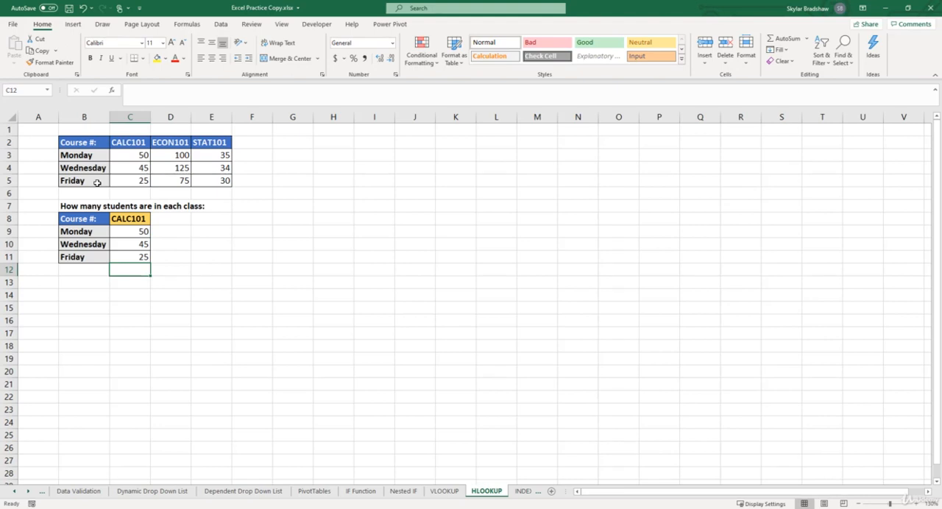
Choose ECON101 as the course in C8 and select its source counts in D3:D5 to compare with the lookup results.
left_click(123, 219)
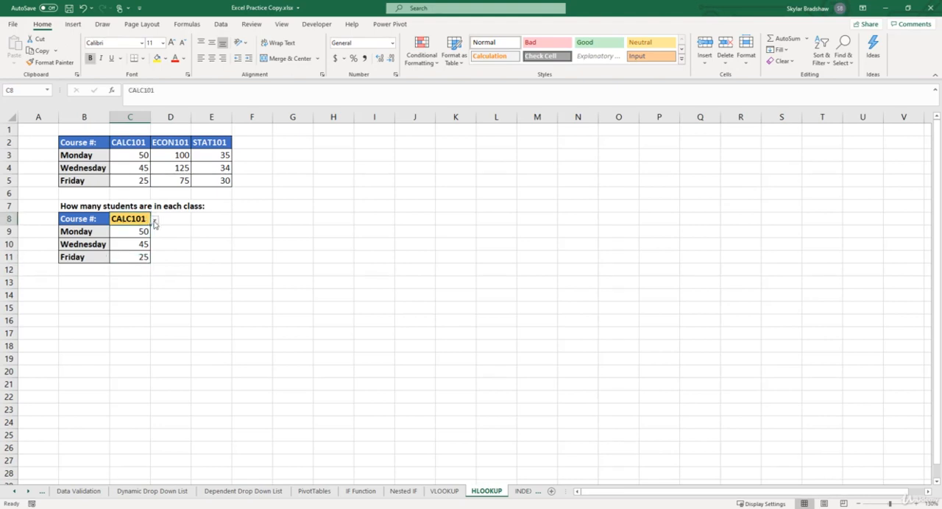
left_click(154, 220)
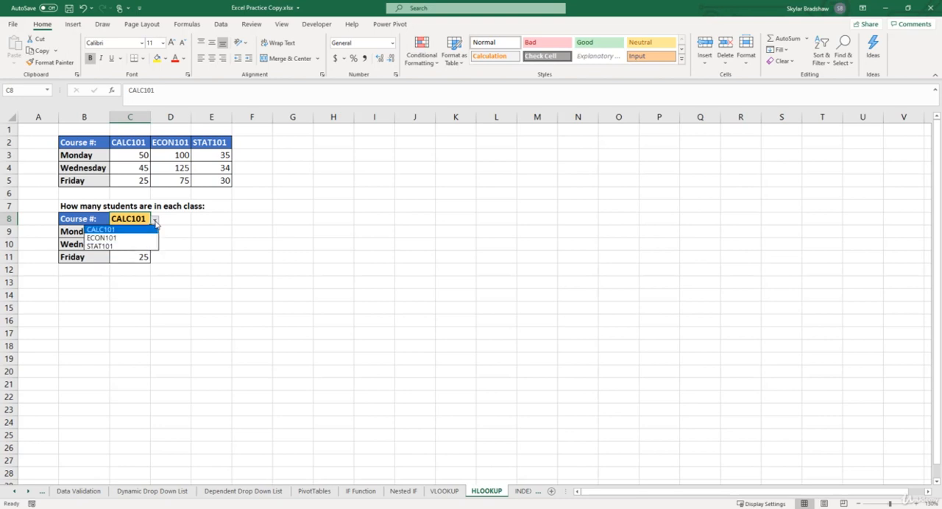
left_click(134, 238)
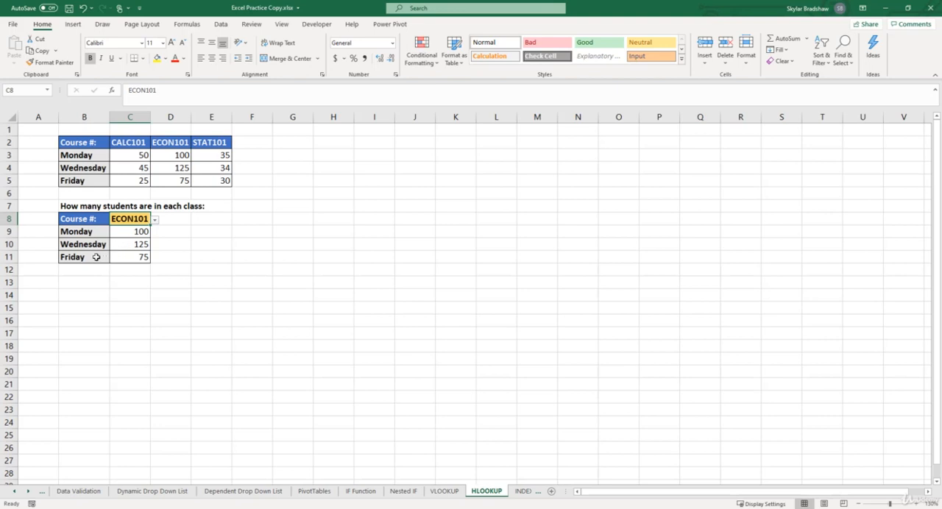
left_click_drag(165, 153, 163, 176)
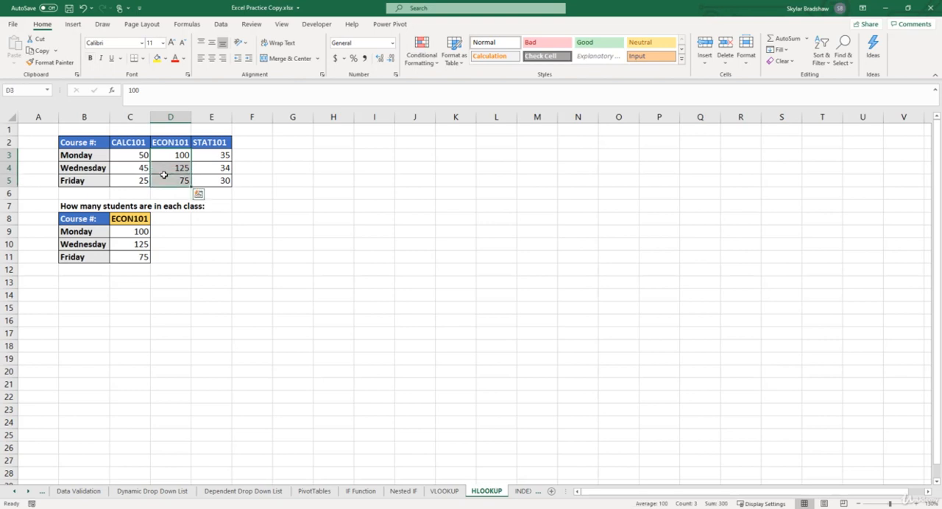